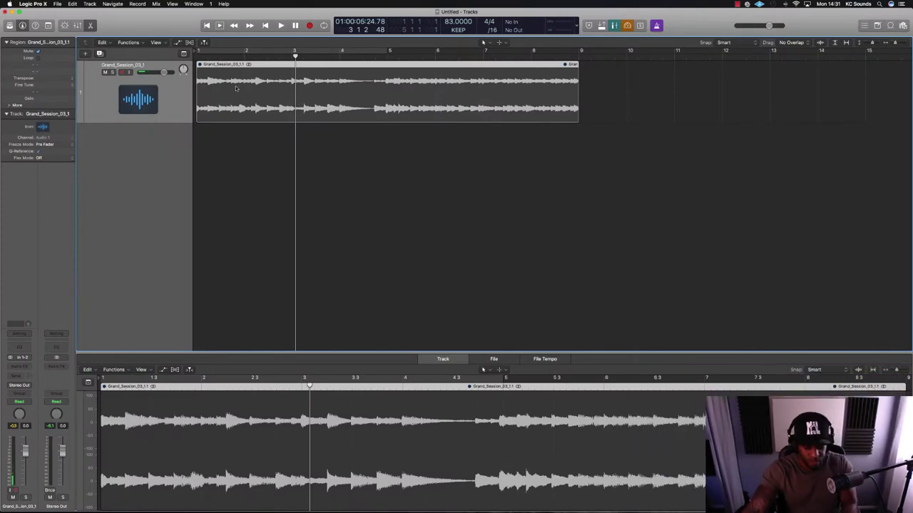
- Select the Grand_Session_03_1 piano loop and play it back from the start
left_click(236, 88)
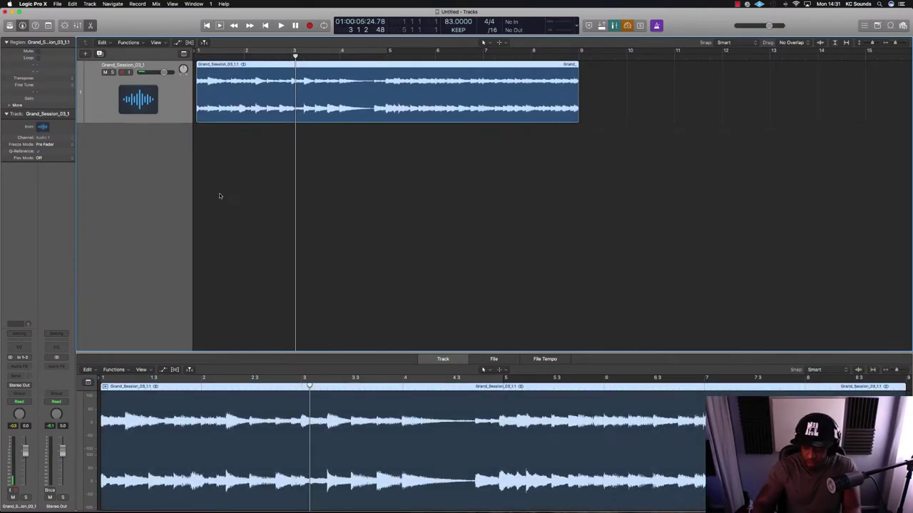
key("Return")
key("space")
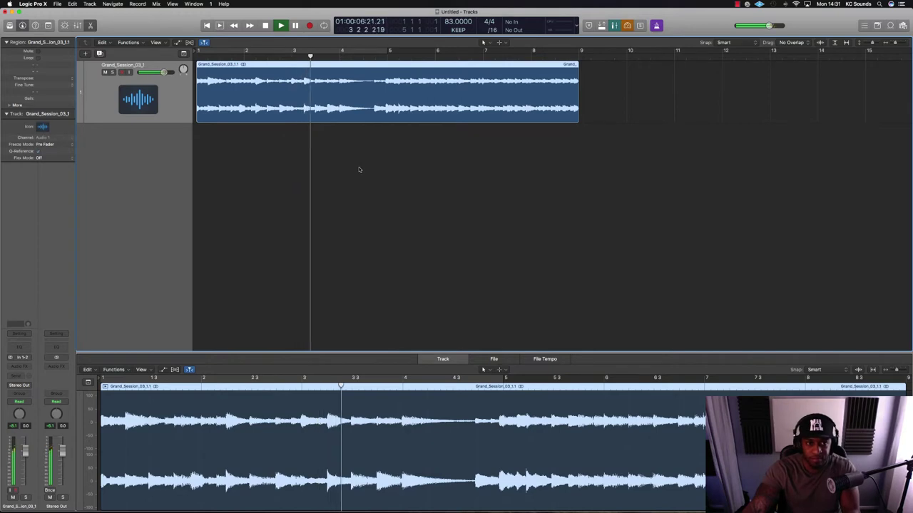
key("space")
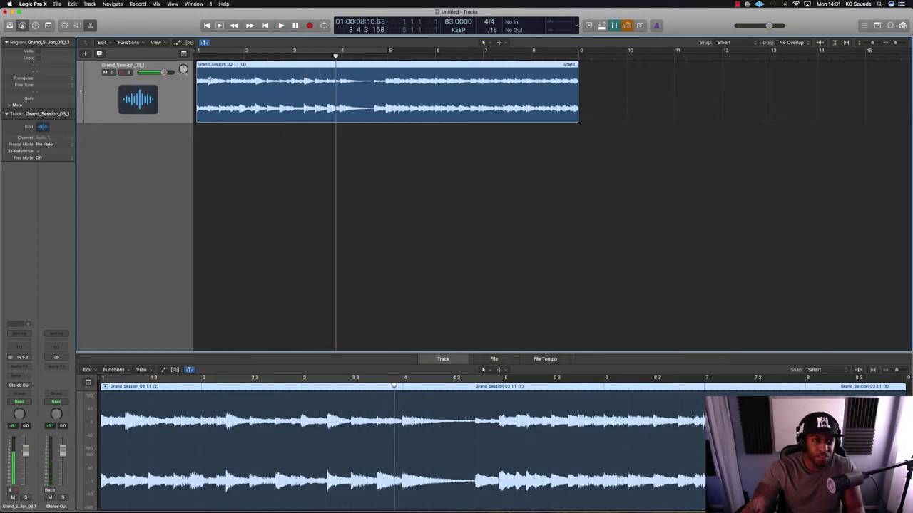
- Split the loop's opening with the Marquee tool at two points near bar 1.3
left_click(194, 85)
scroll(214, 95, "up", 3)
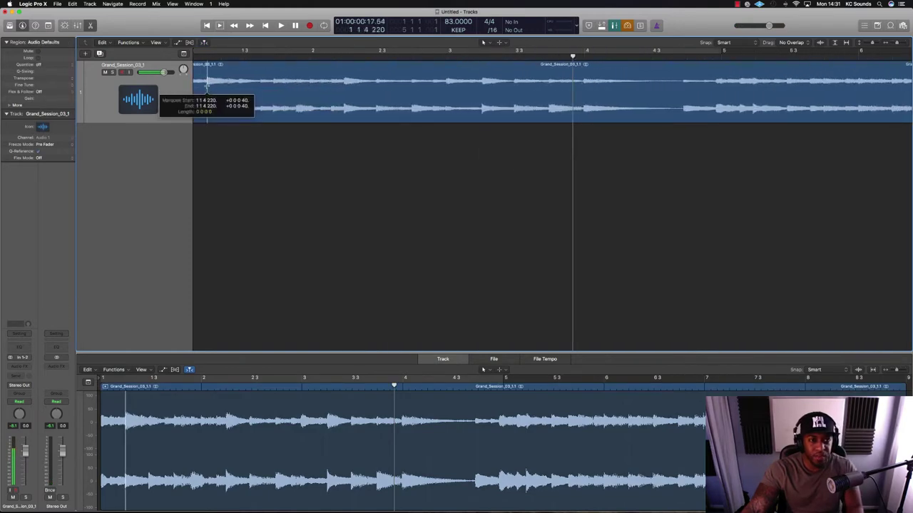
left_click(272, 92)
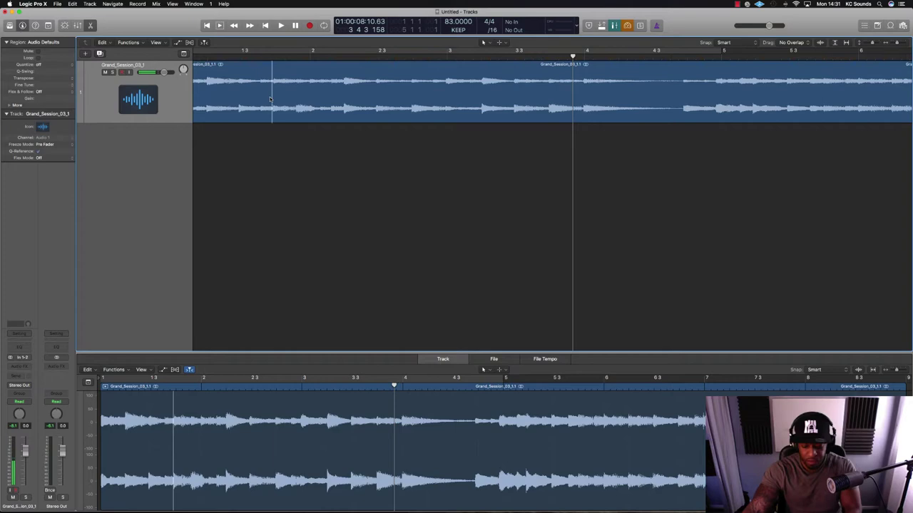
left_click(271, 99)
left_click(207, 96)
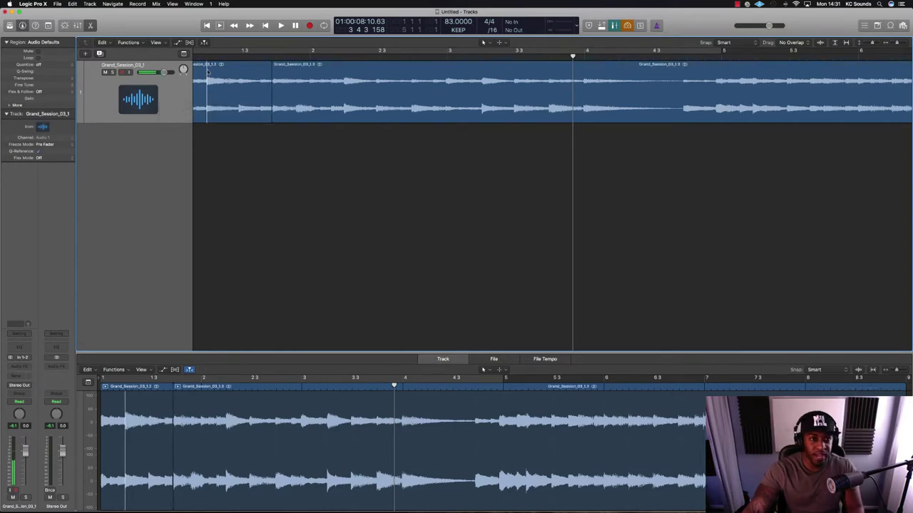
left_click(207, 73)
scroll(226, 64, "left", 1)
left_click(227, 65)
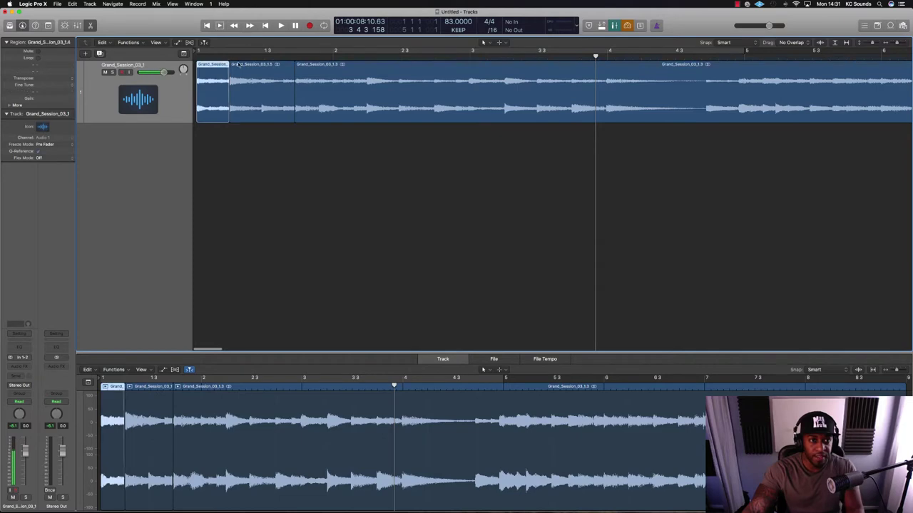
left_click(293, 62)
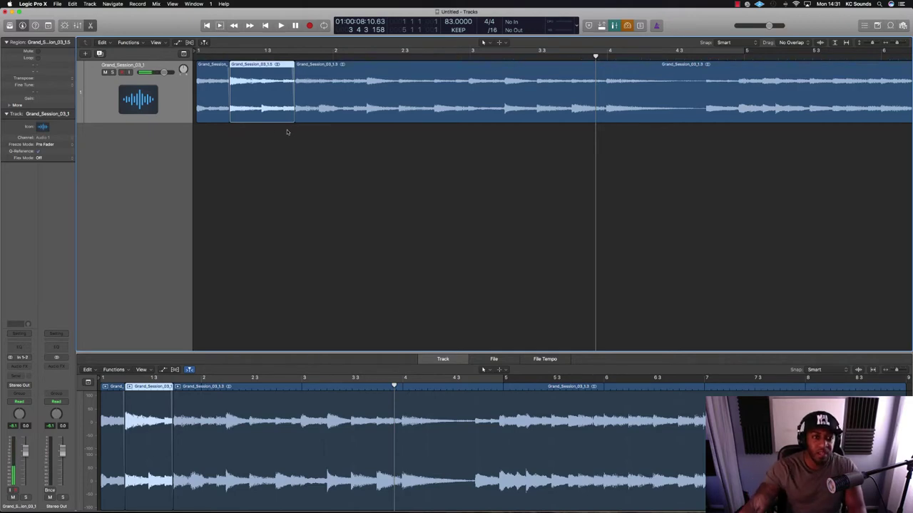
left_click(256, 129)
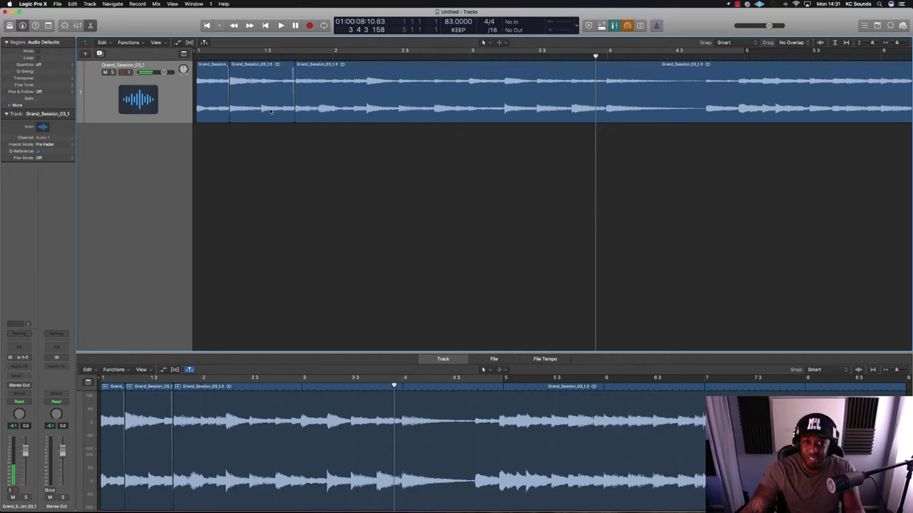
- Join all the slices back into one loop region with Cmd-J
key("Left")
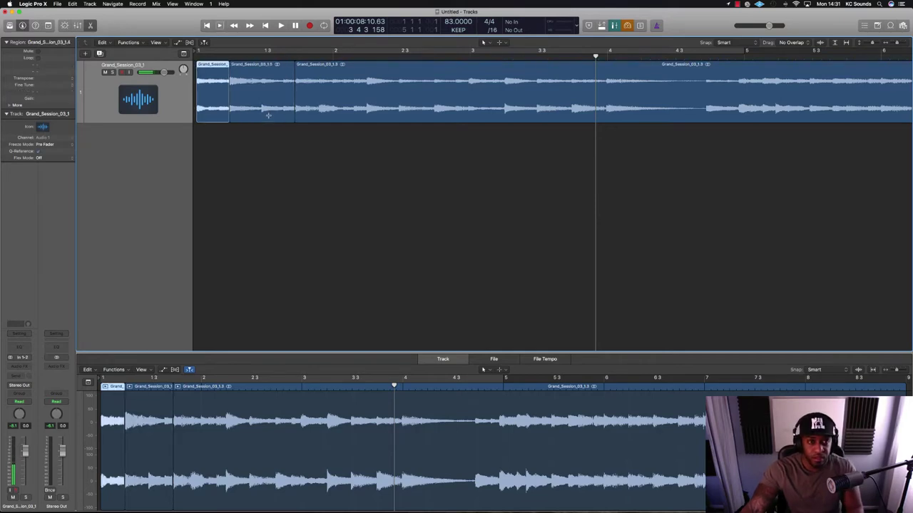
key("super+a")
key("super+j")
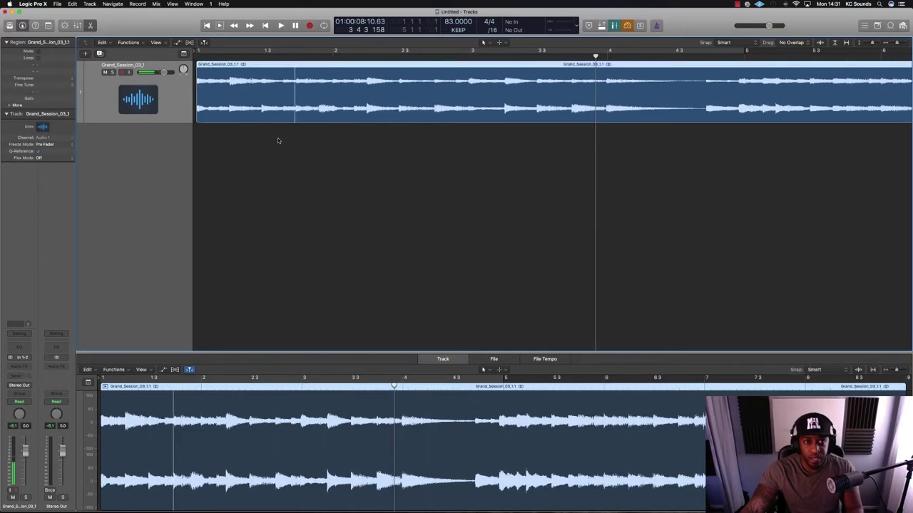
key("super+Left")
- Convert the loop to a new sampler track using transient markers and delete its MIDI region
right_click(271, 84)
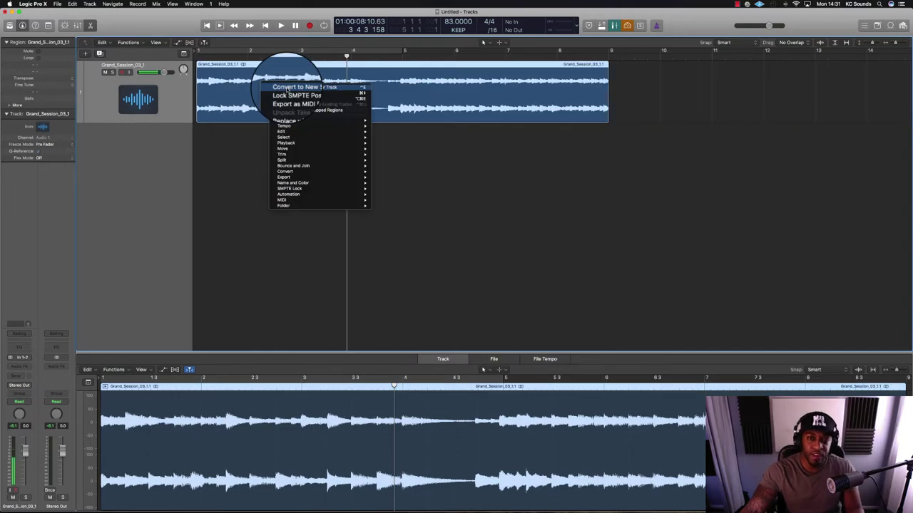
left_click(296, 87)
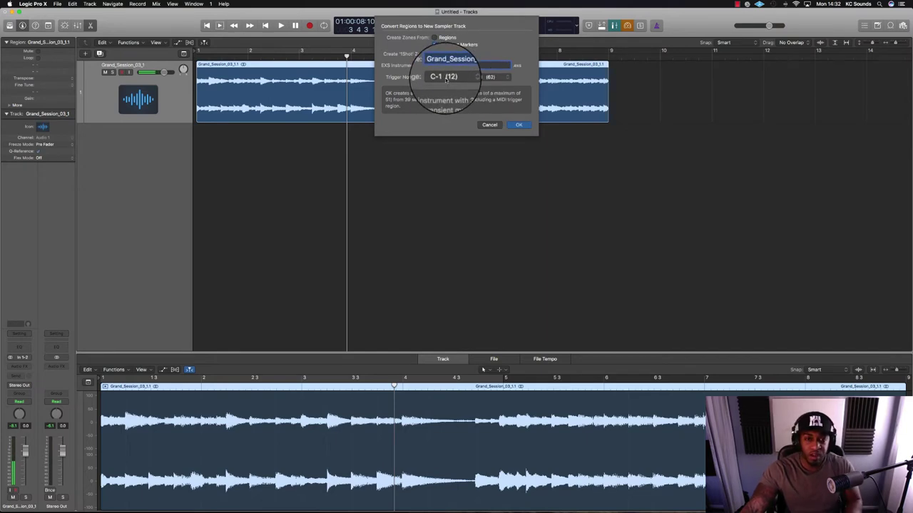
left_click(519, 125)
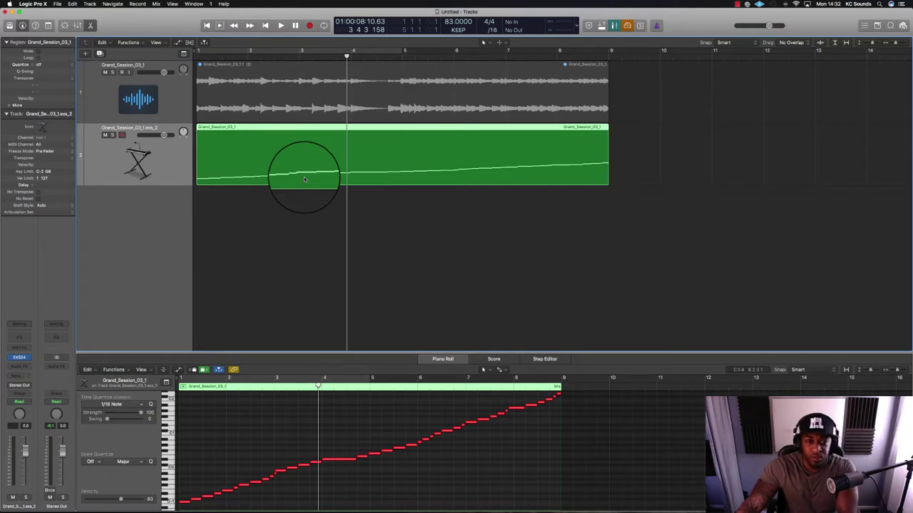
key("Delete")
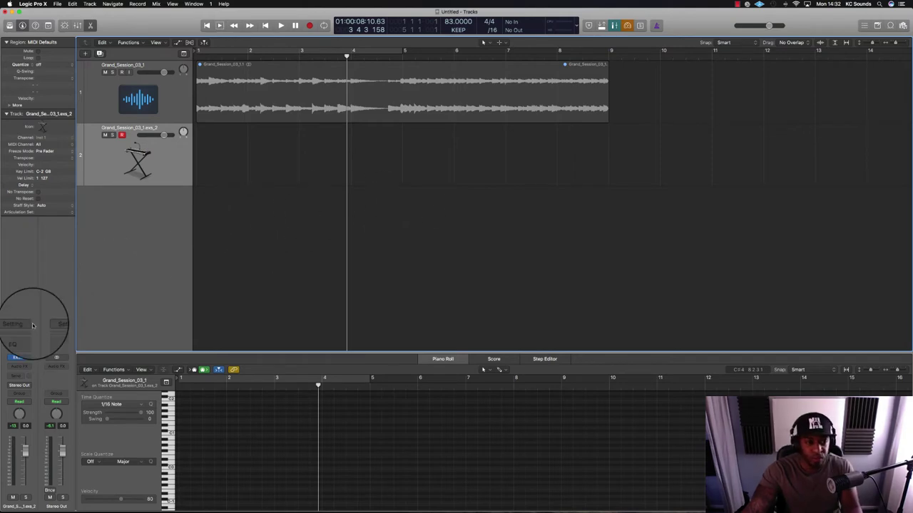
- Open the EXS24 window, move it lower, and set Tune to +11, then -6
left_click(19, 357)
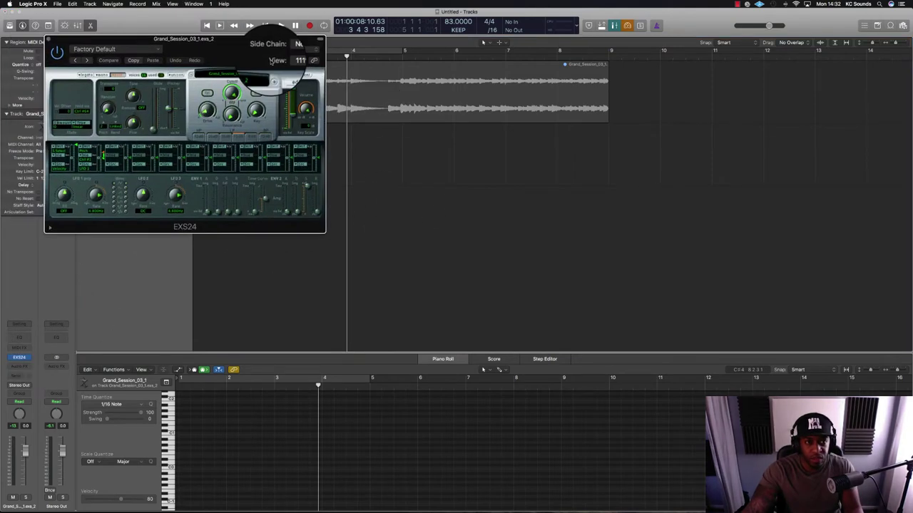
left_click_drag(222, 49, 519, 216)
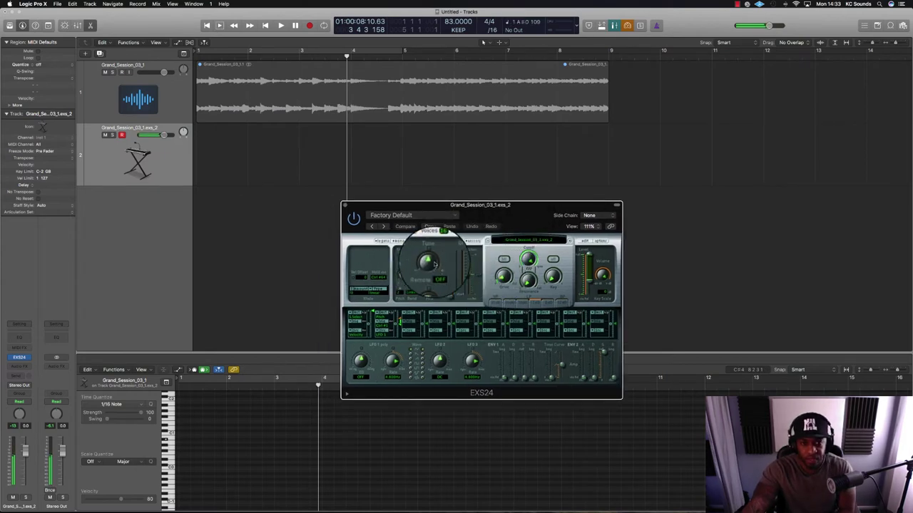
mouse_move(432, 264)
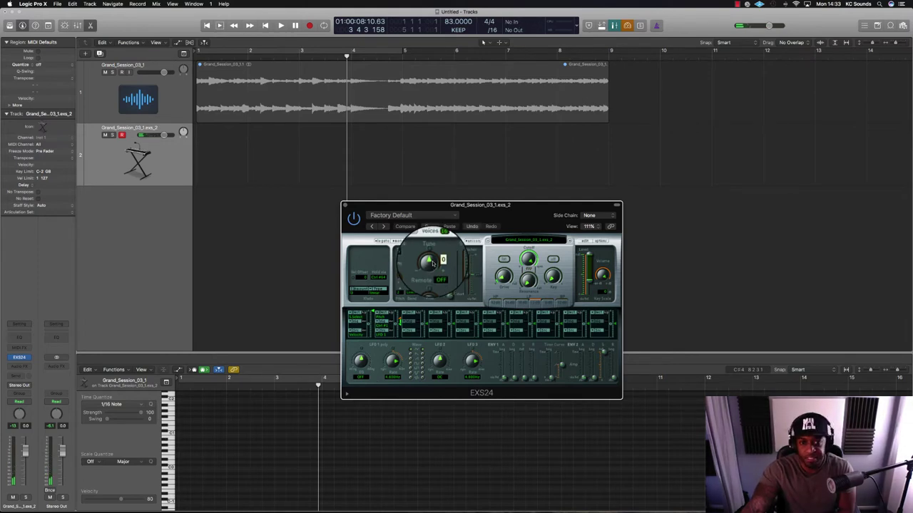
mouse_move(433, 265)
left_mouse_down()
mouse_move(432, 251)
mouse_move(431, 261)
left_mouse_up()
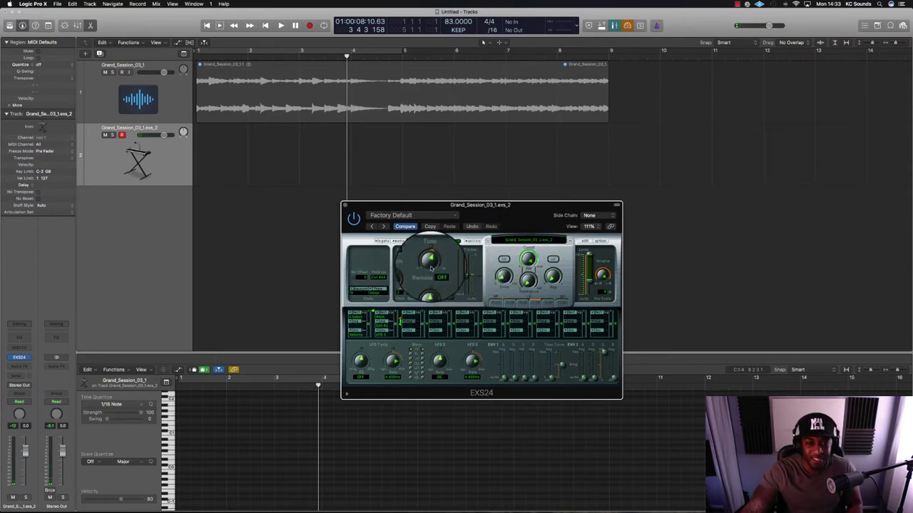
left_click_drag(430, 266, 430, 278)
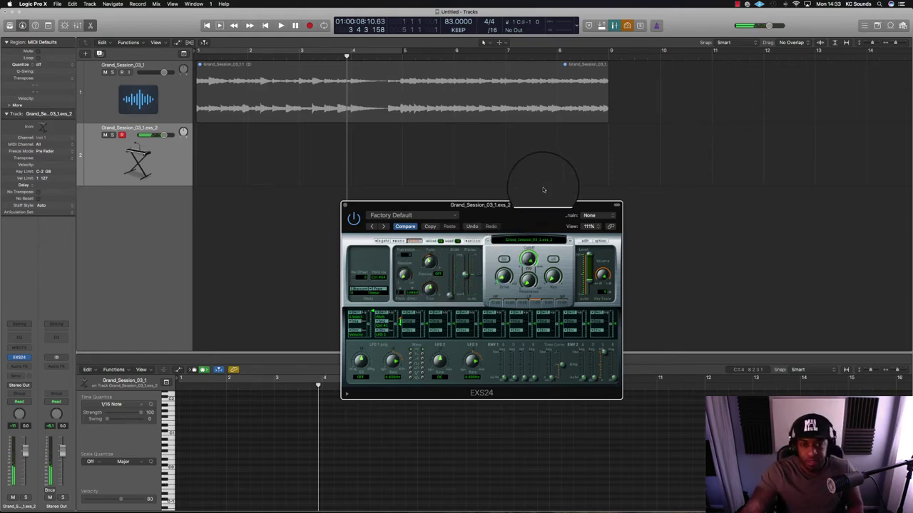
- Raise the EXS24's ENV 2 envelope time so the sliced piano notes ring longer
left_click_drag(535, 215, 544, 205)
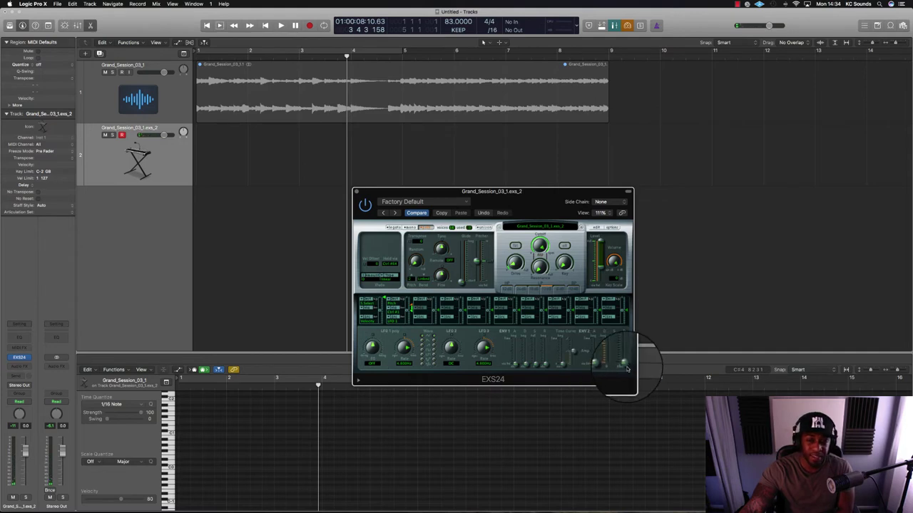
left_click_drag(625, 362, 626, 356)
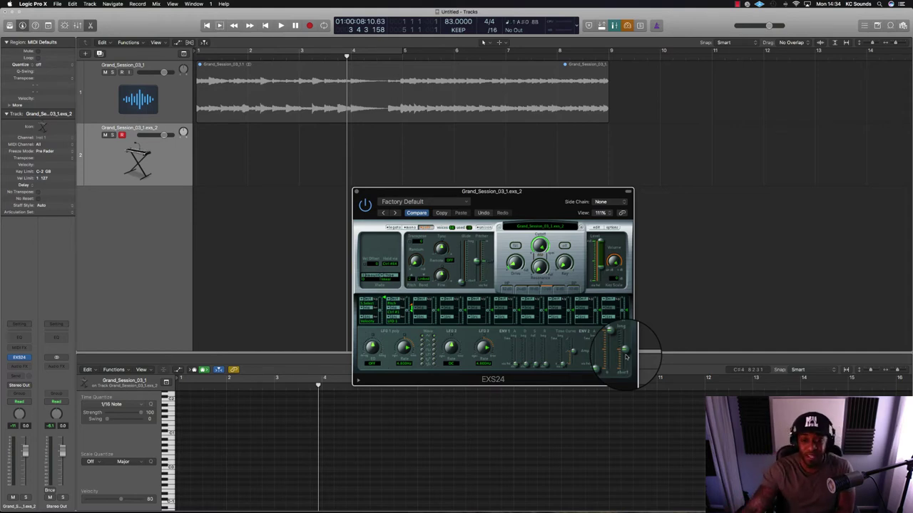
left_click_drag(626, 357, 626, 344)
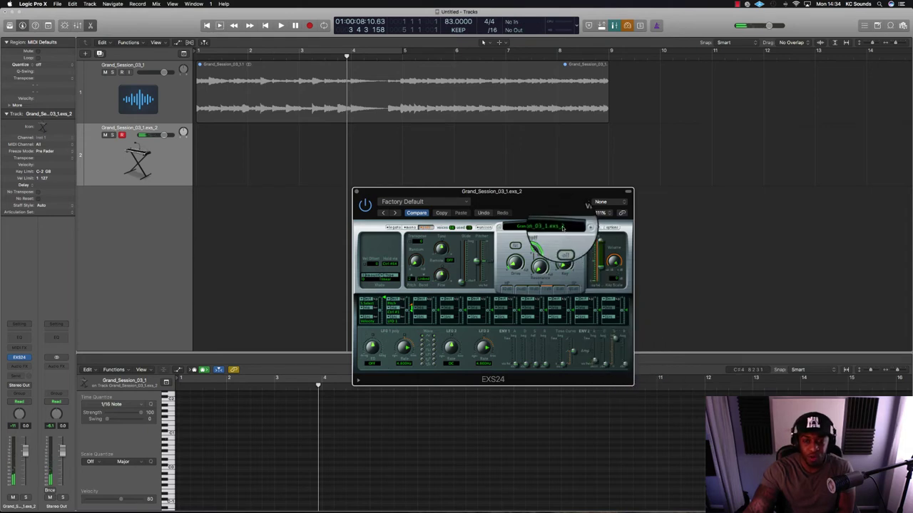
- Select the A#0 zone in the Instrument Editor and open its sample in the Sample Editor
left_click(596, 228)
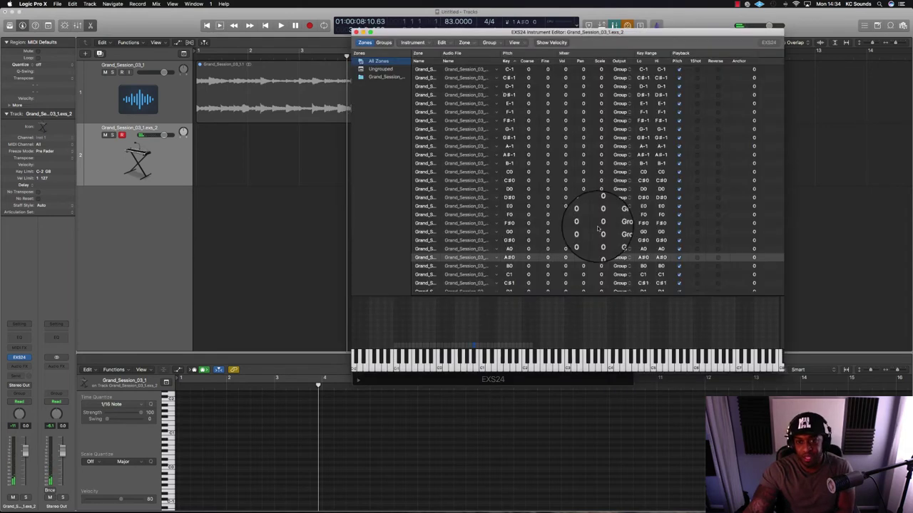
left_click(467, 258)
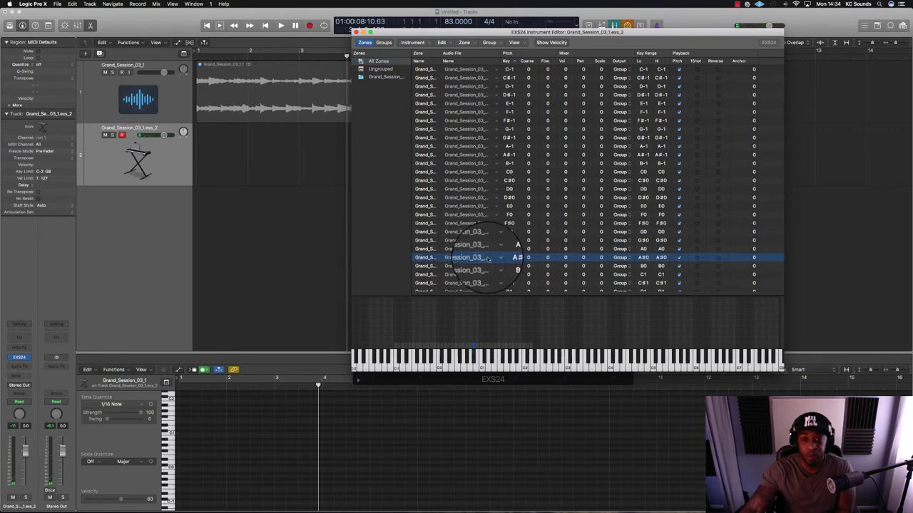
left_click(497, 259)
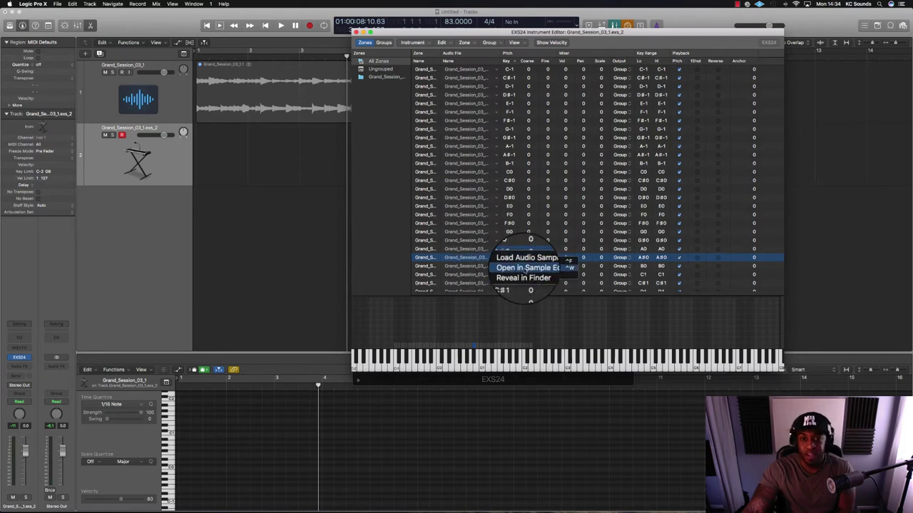
left_click(524, 269)
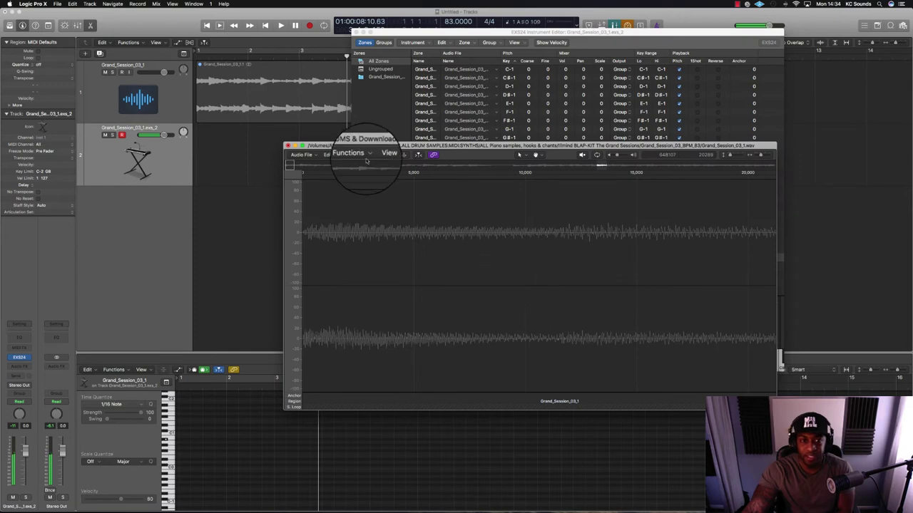
- Go to the selection end, zoom in, drag the sample end point earlier, and close the editor
left_click(327, 155)
mouse_move(342, 274)
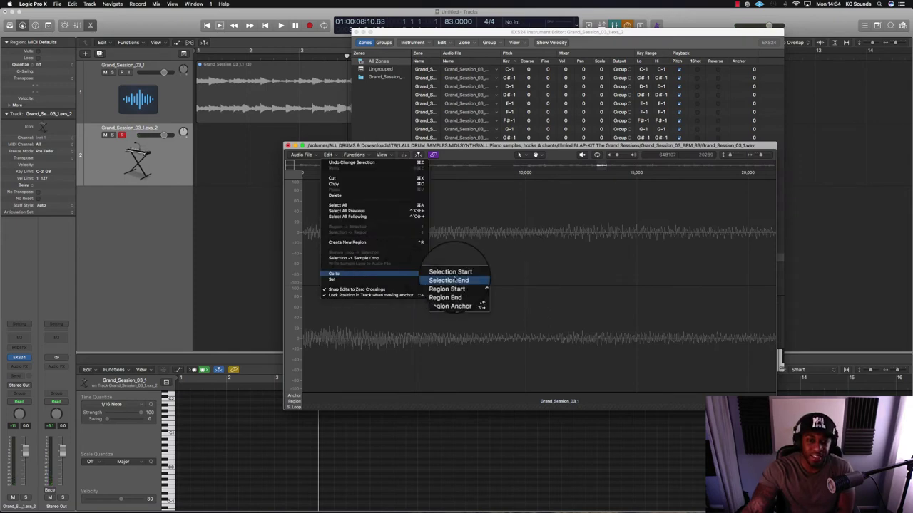
left_click(454, 281)
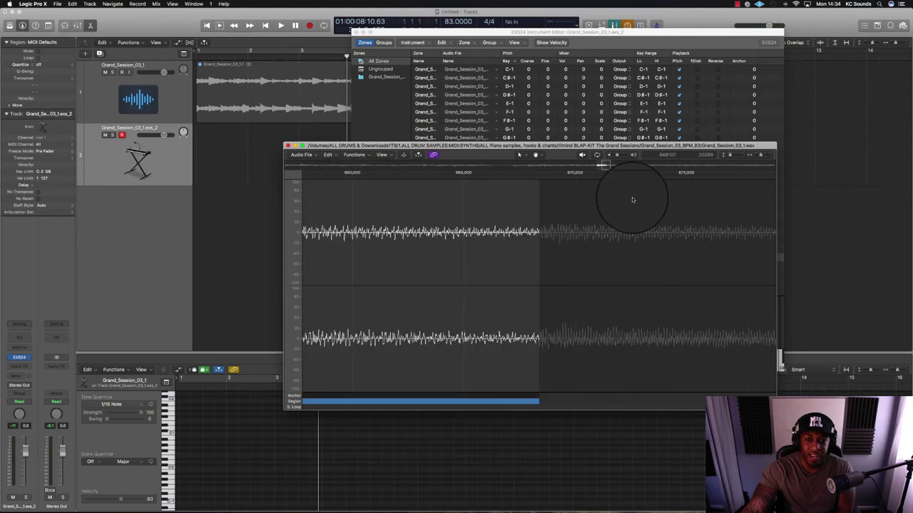
left_click_drag(757, 156, 767, 157)
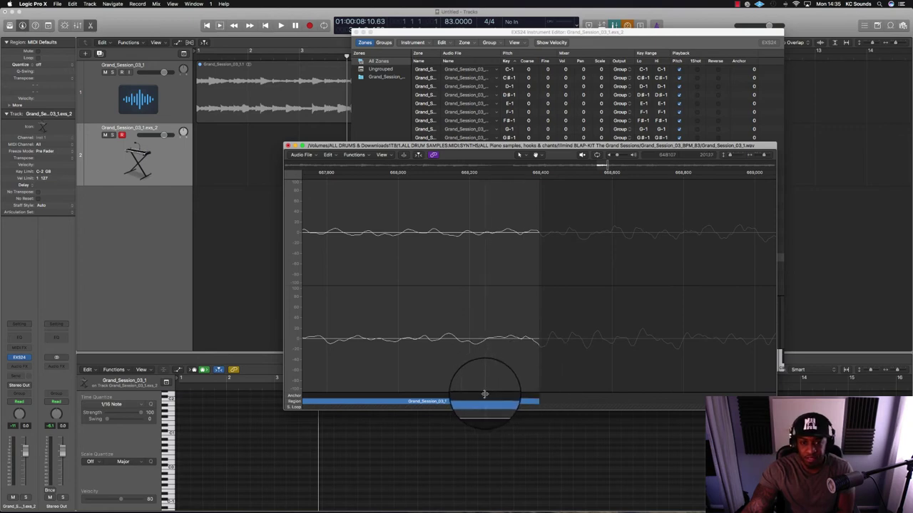
left_click_drag(484, 395, 493, 397)
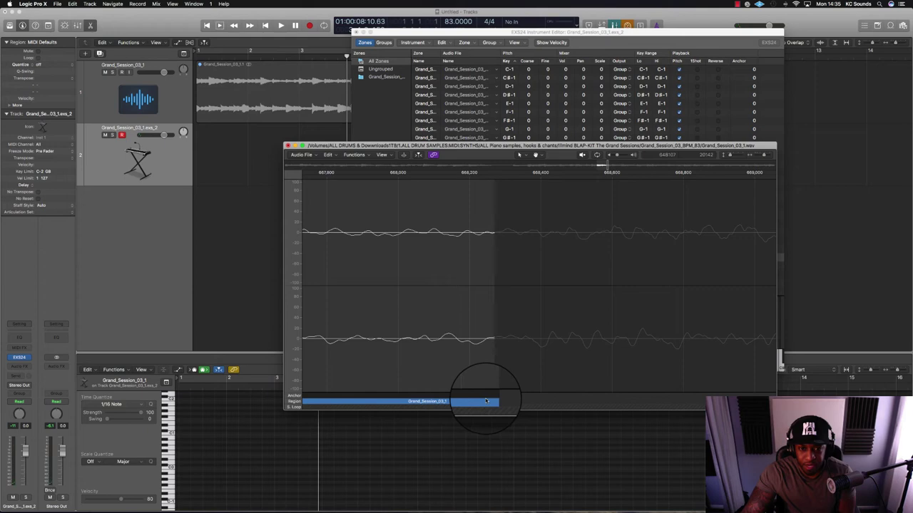
left_click_drag(486, 402, 440, 394)
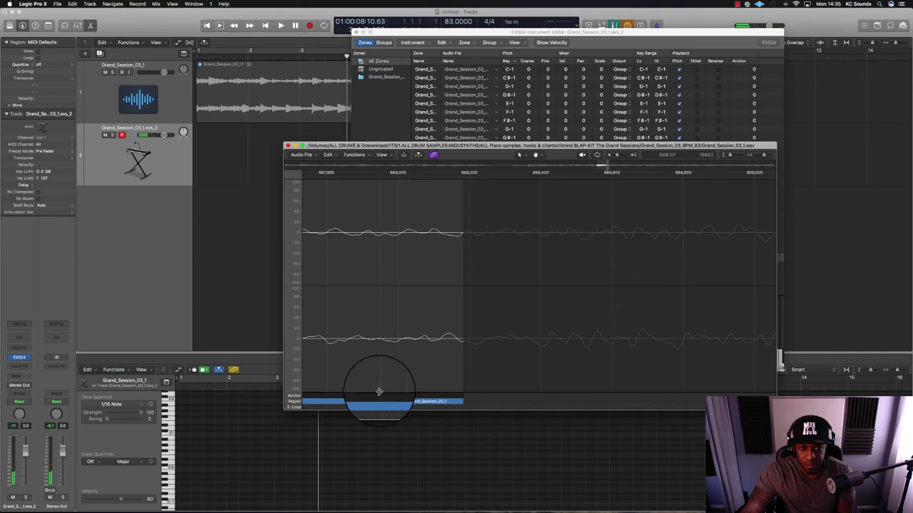
left_click_drag(372, 391, 373, 393)
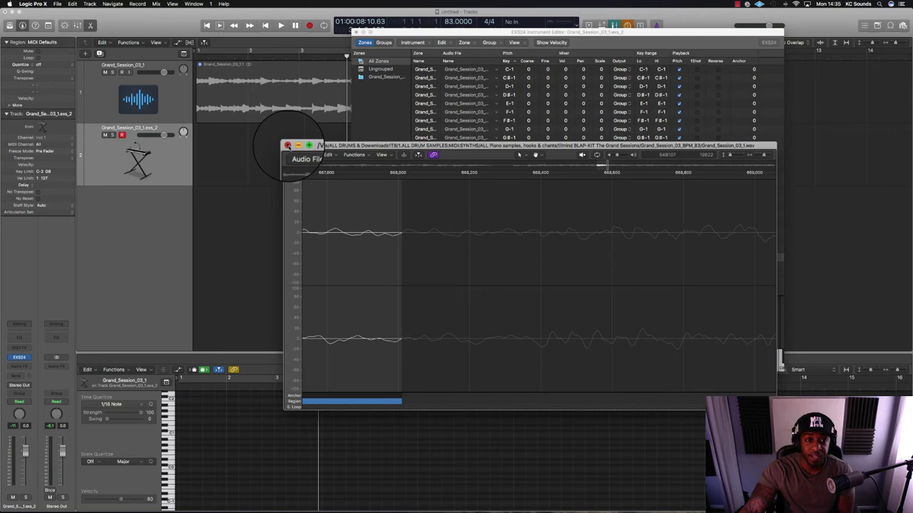
left_click(287, 146)
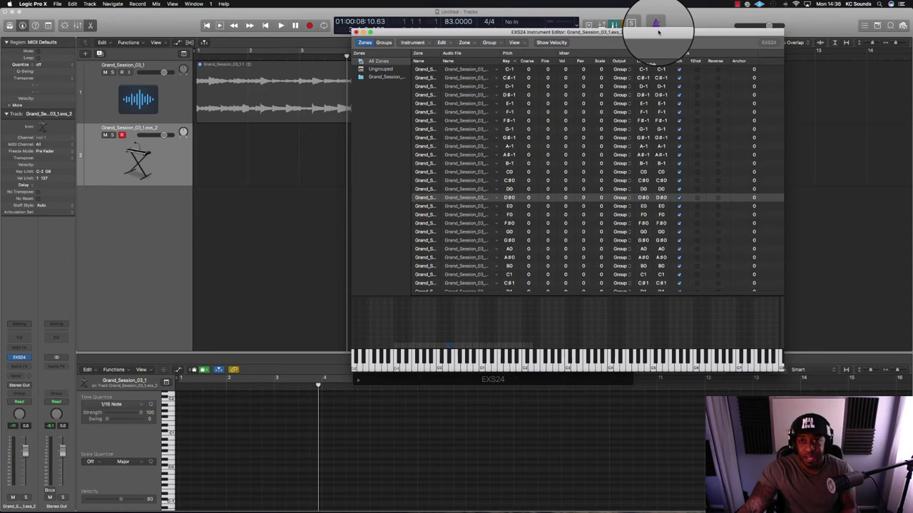
- Close the EXS24 Instrument Editor, saving the Grand_Session_03_1.exs_2 instrument changes
left_click_drag(658, 32, 645, 38)
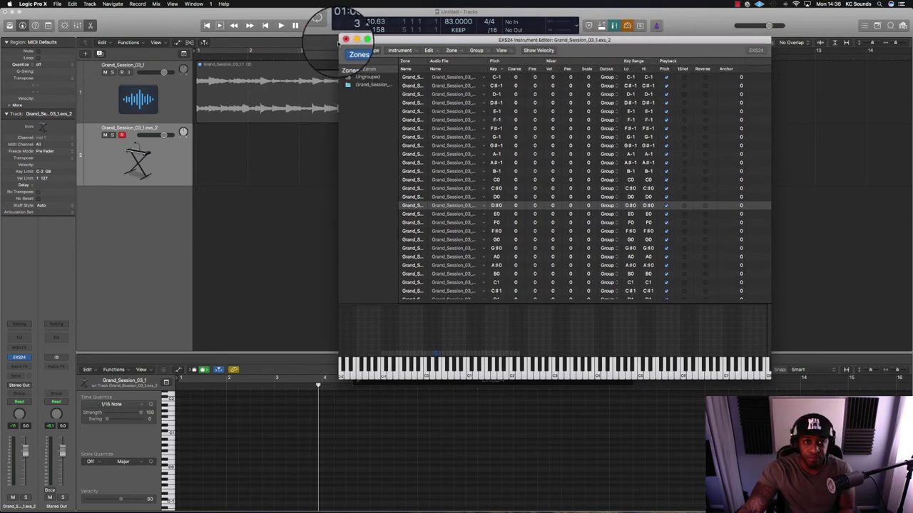
left_click(346, 39)
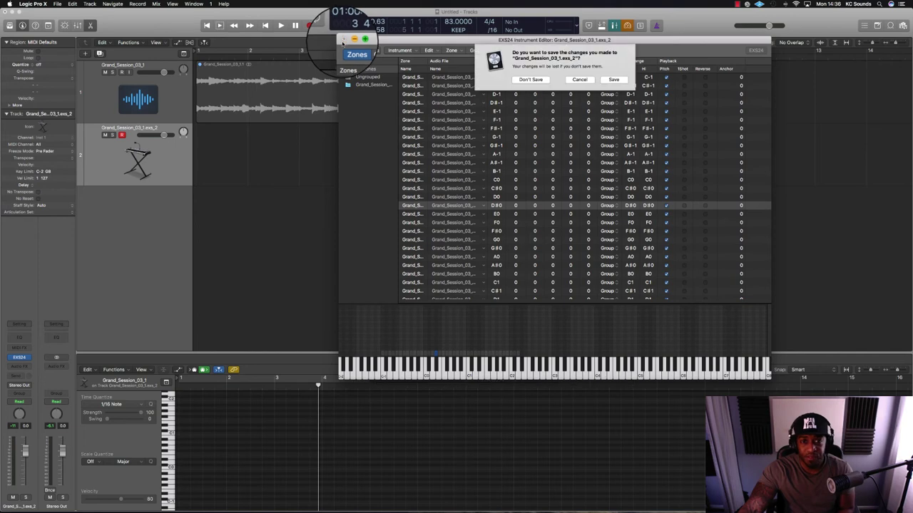
left_click(615, 80)
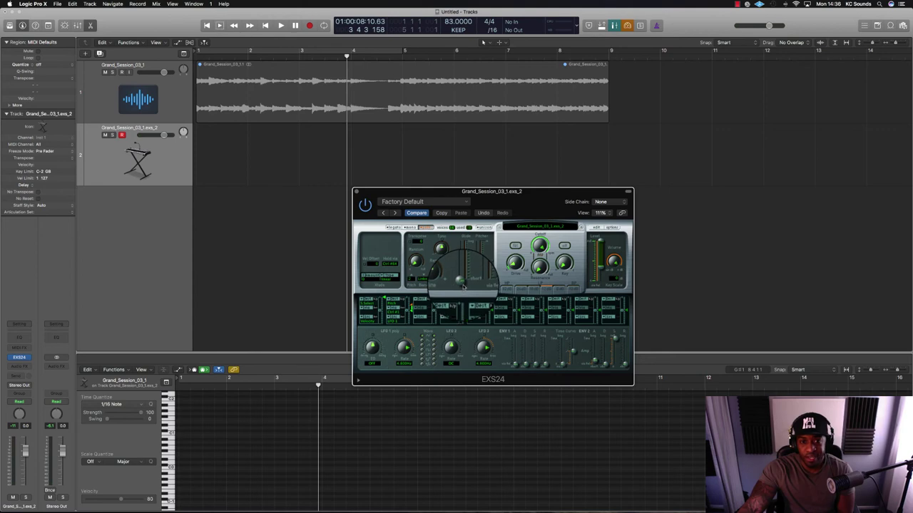
- Turn the EXS24 Glide knob from 60 ms back down to OFF
mouse_move(463, 284)
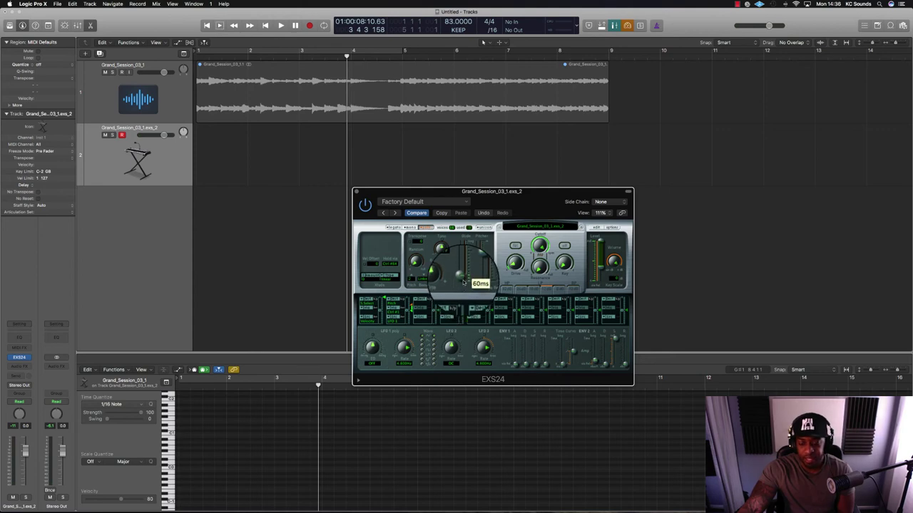
left_click_drag(463, 284, 464, 276)
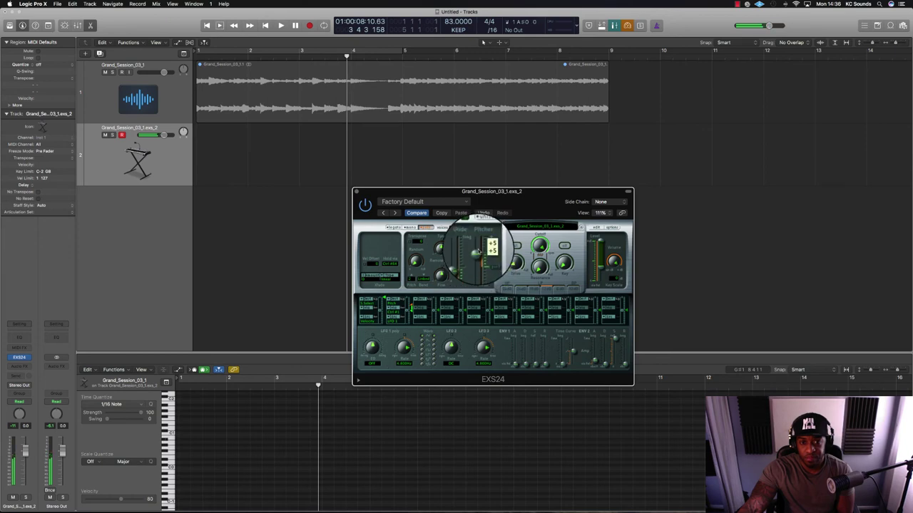
mouse_move(464, 278)
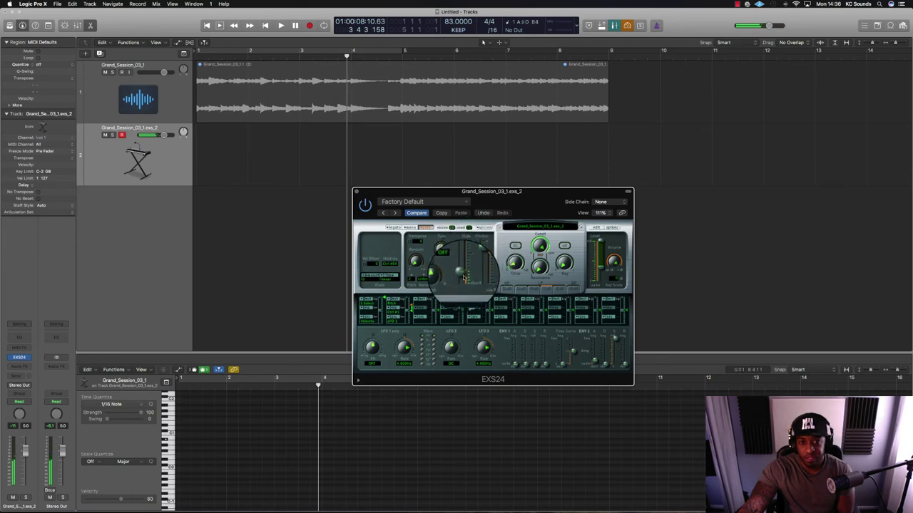